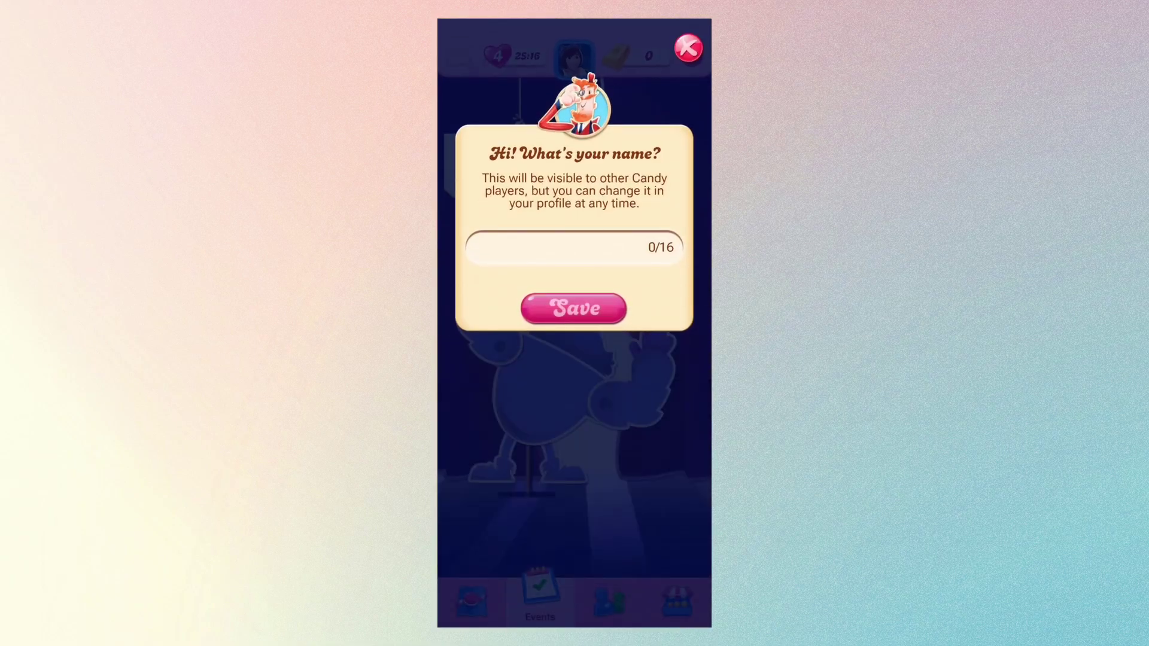
- Dismiss the 'What's your name?' prompt without saving a name
key(Escape)
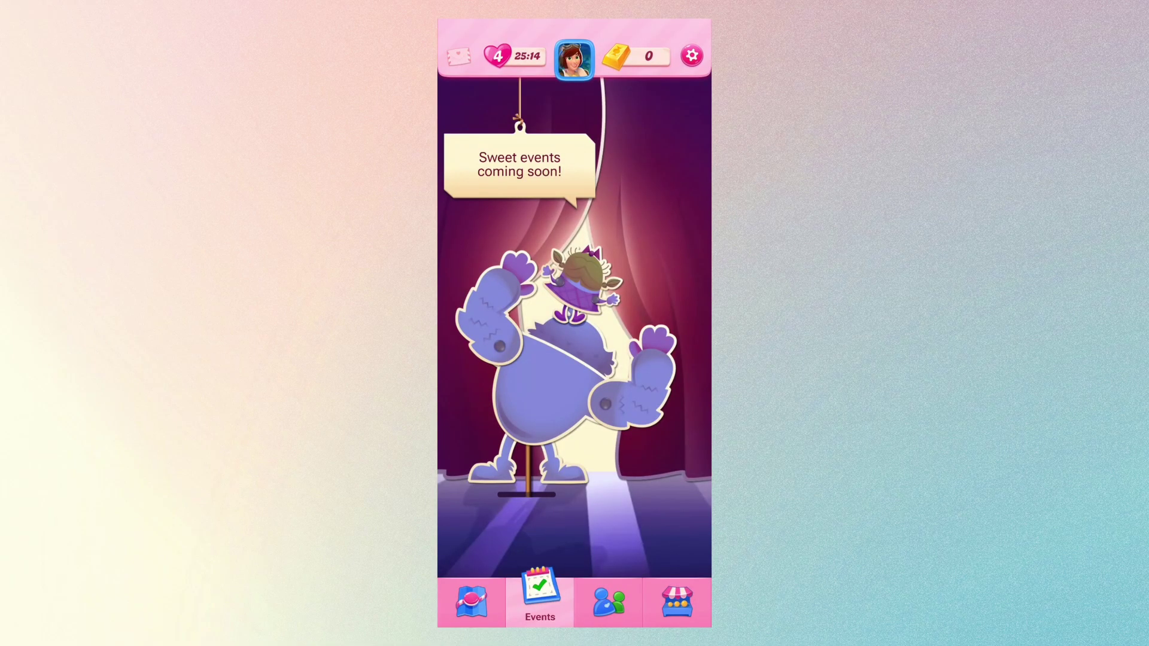
- Browse the Shop and Events tabs, then return to the level map at level 1
click(676, 602)
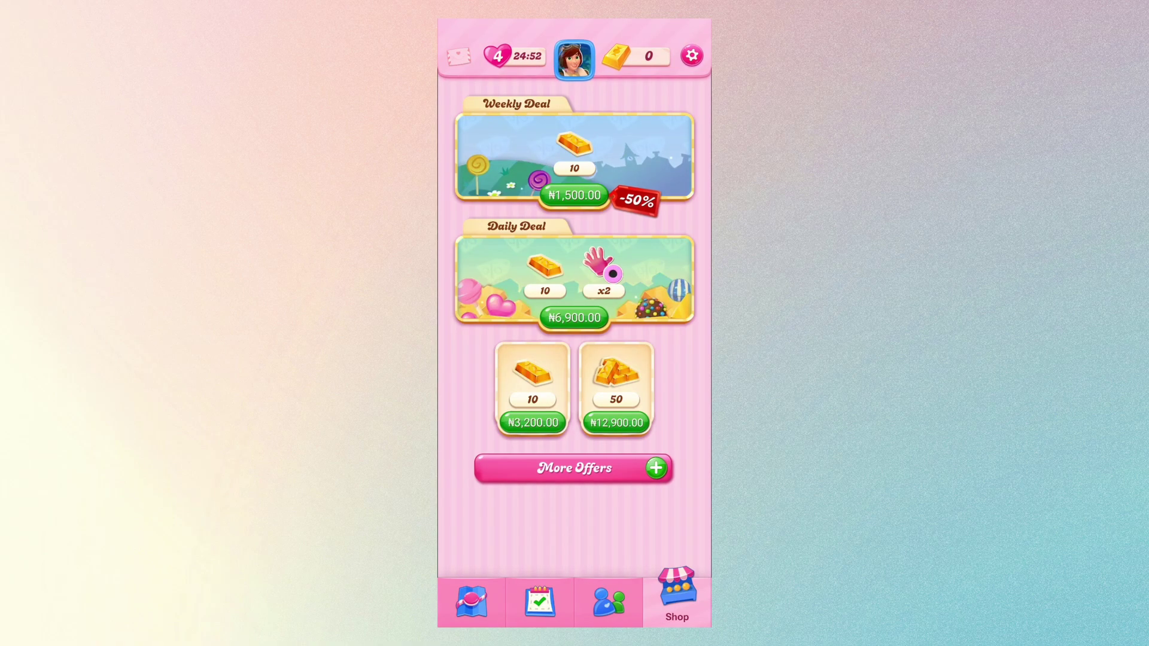
click(540, 601)
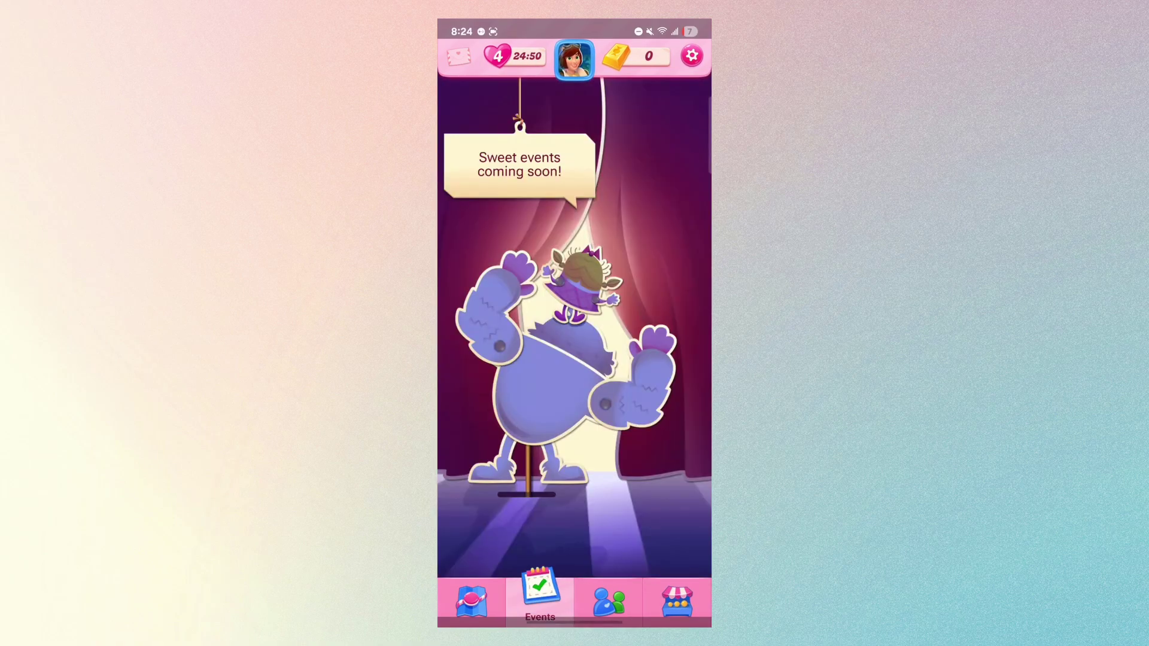
click(471, 601)
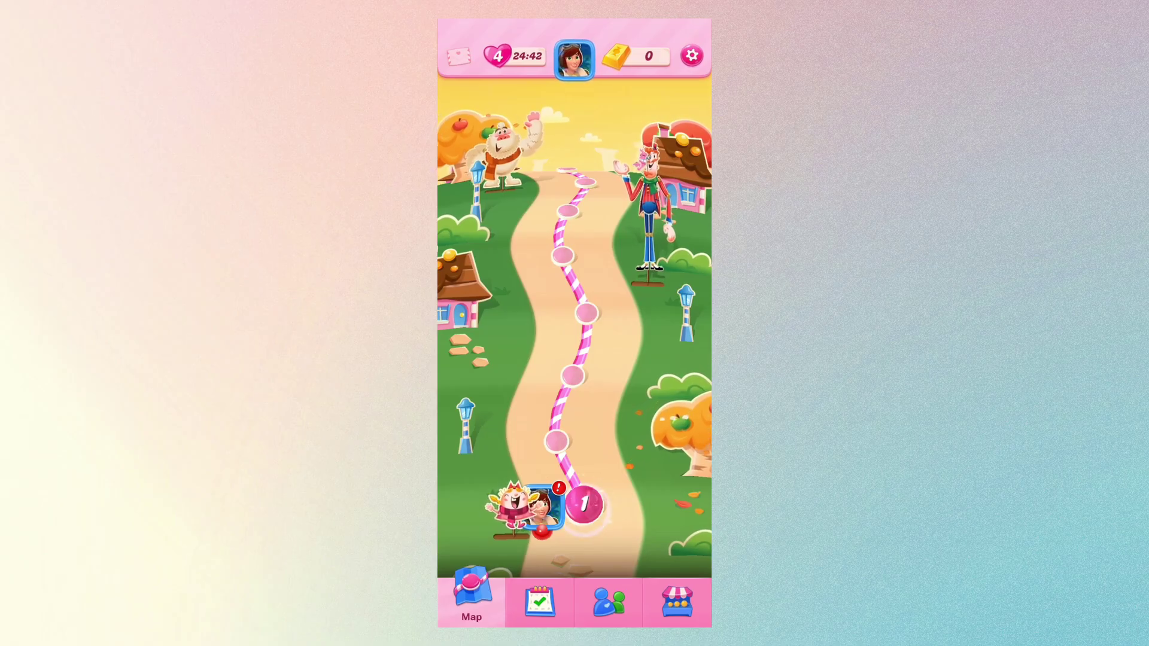
- Leave the game, uninstall Candy Crush Saga from the app drawer, and return home
click(608, 602)
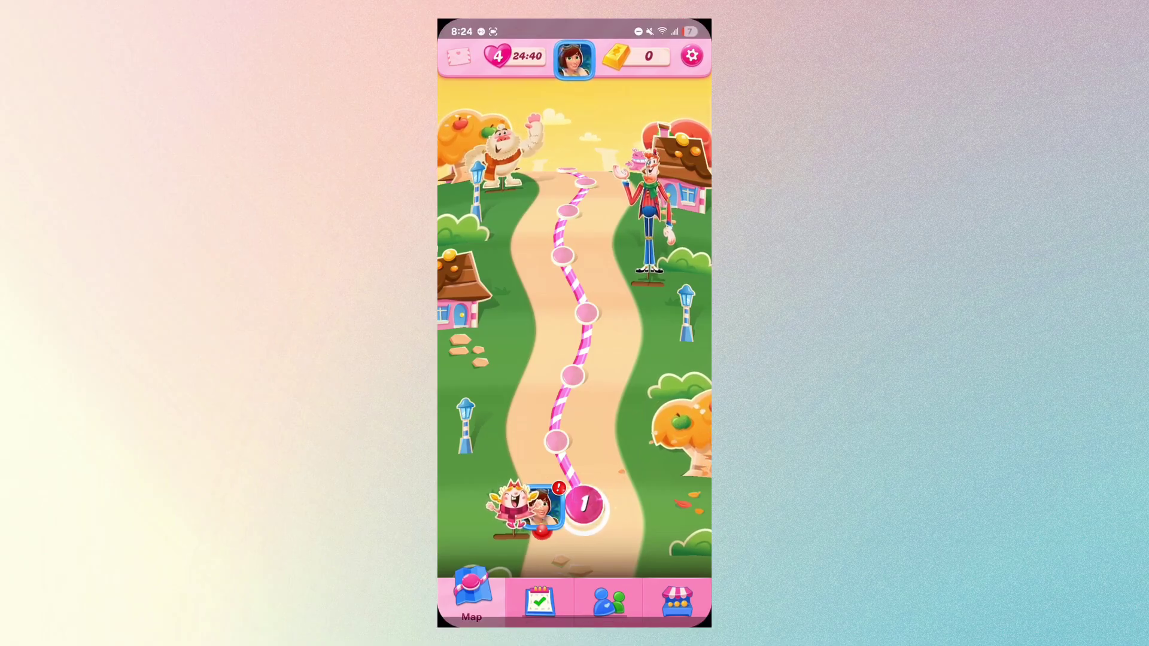
drag(575, 624, 575, 449)
drag(574, 494, 575, 224)
click(479, 499)
click(603, 450)
click(634, 577)
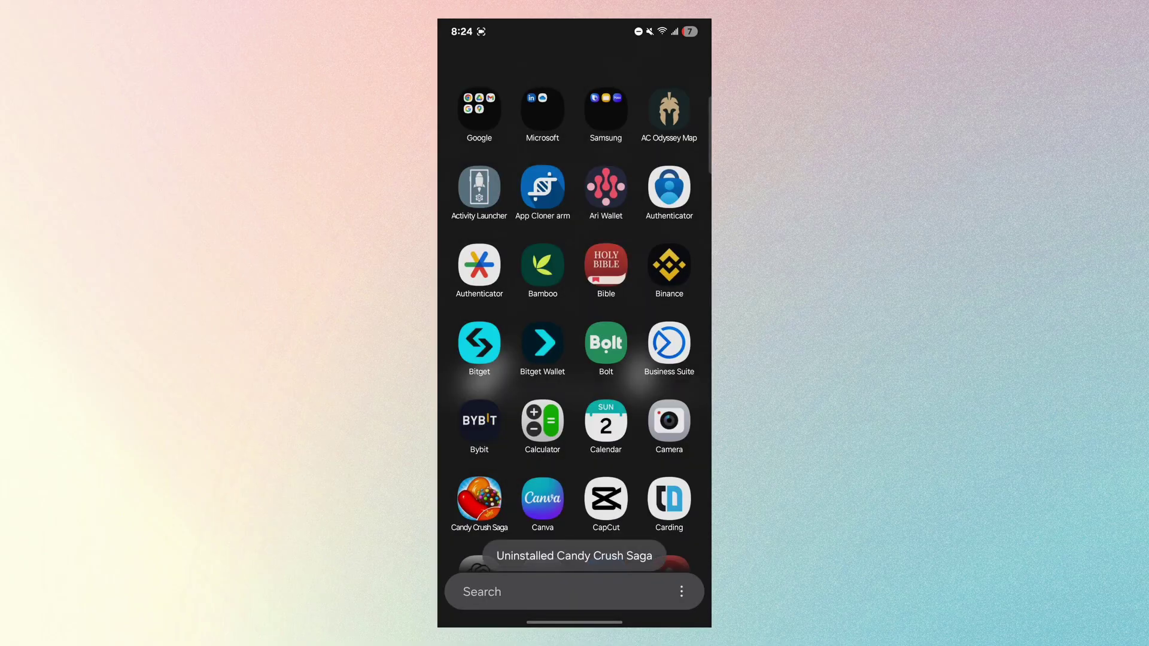
drag(606, 342, 606, 539)
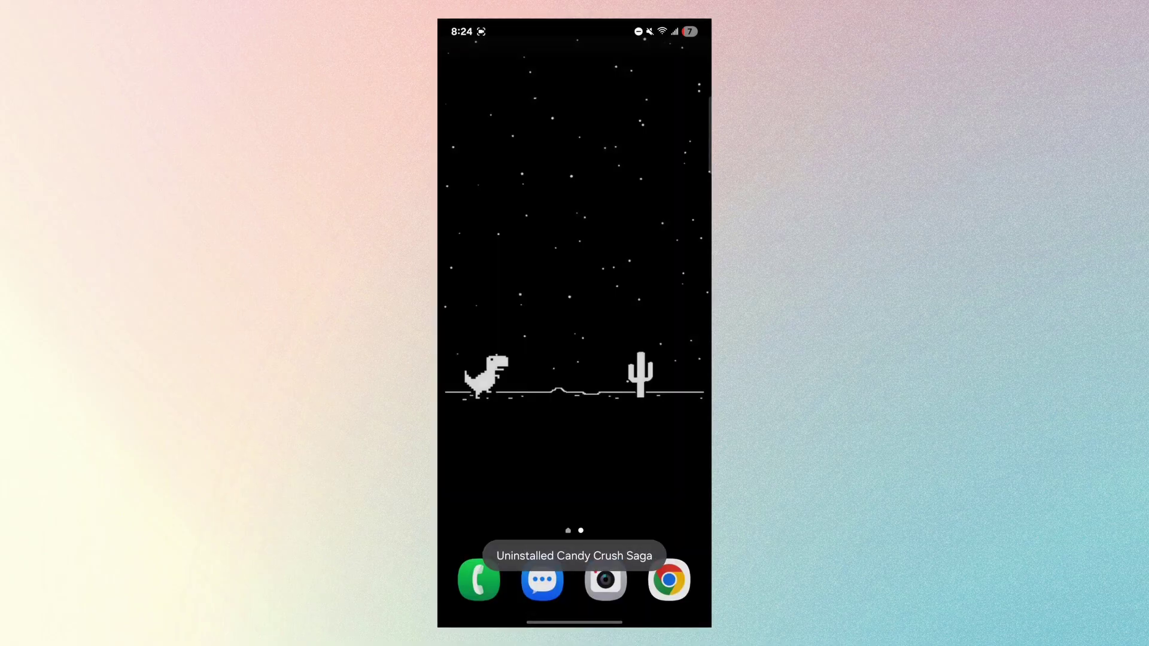
- In Chrome, open the Google Play search result in a new tab and switch to it
click(669, 579)
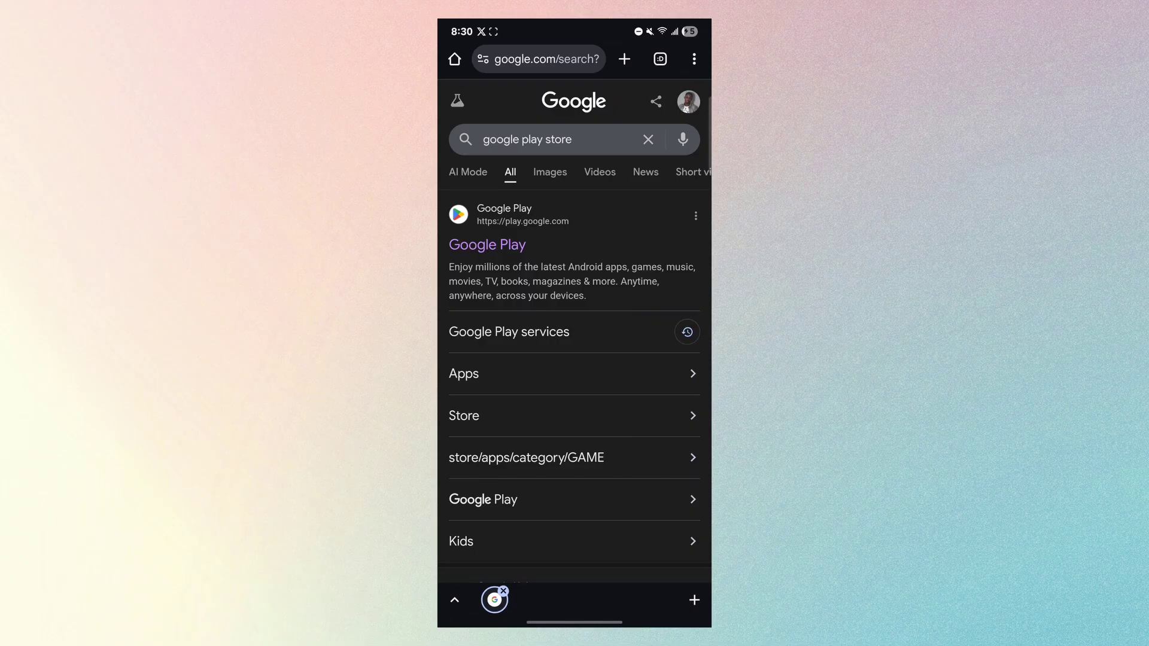
right_click(502, 229)
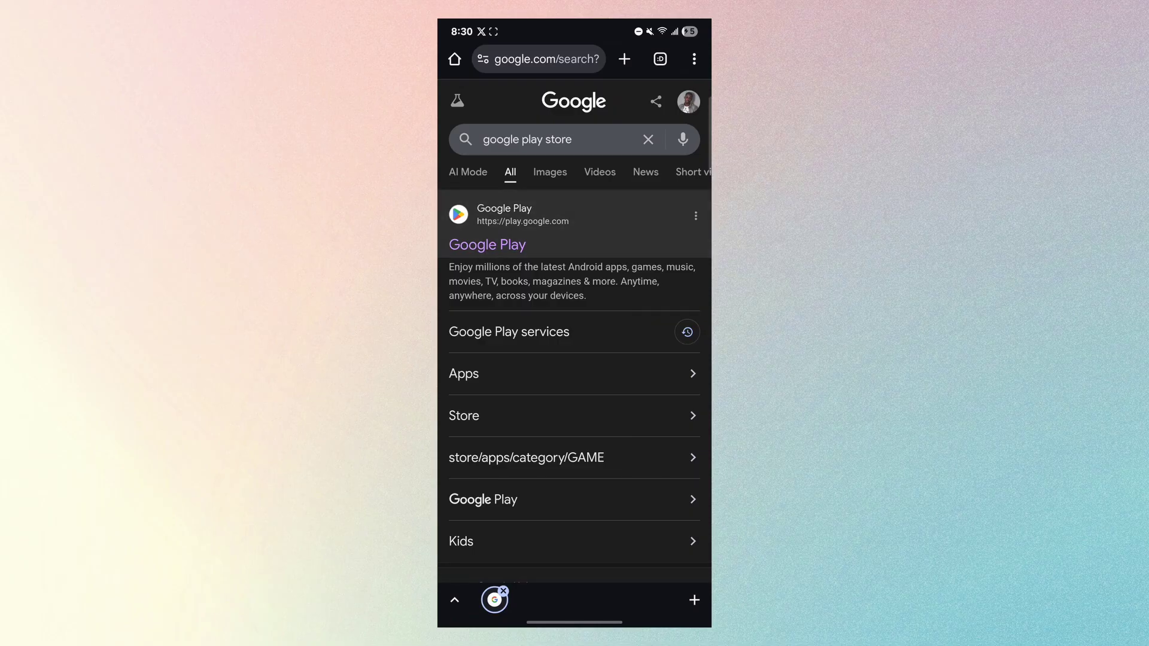
click(542, 259)
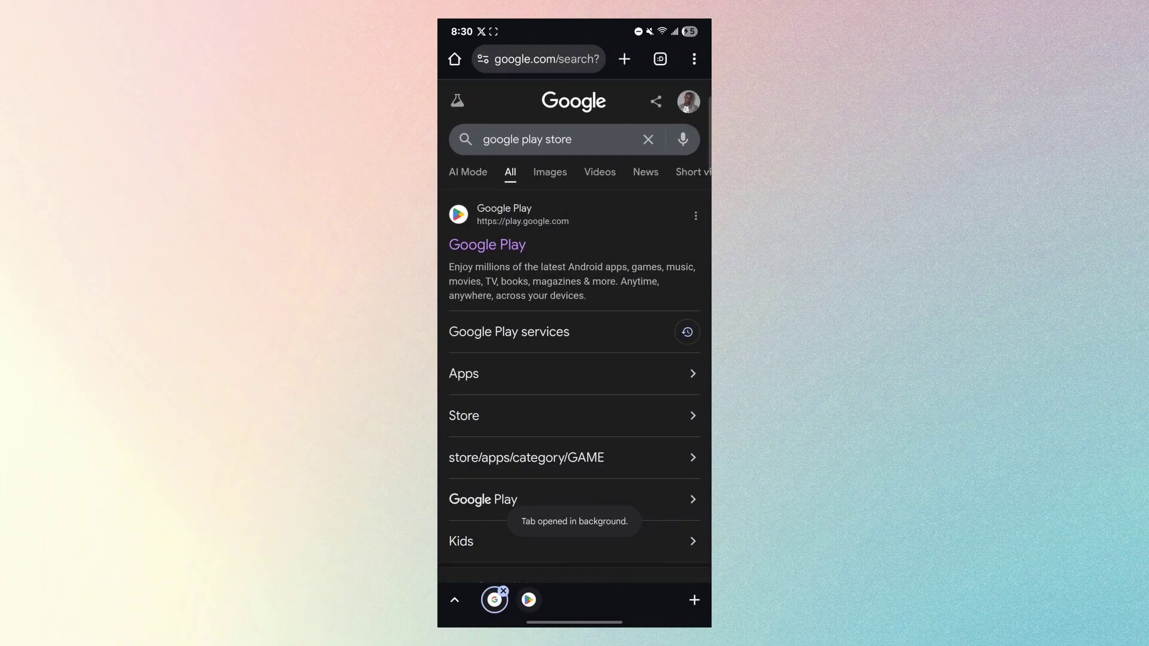
click(529, 601)
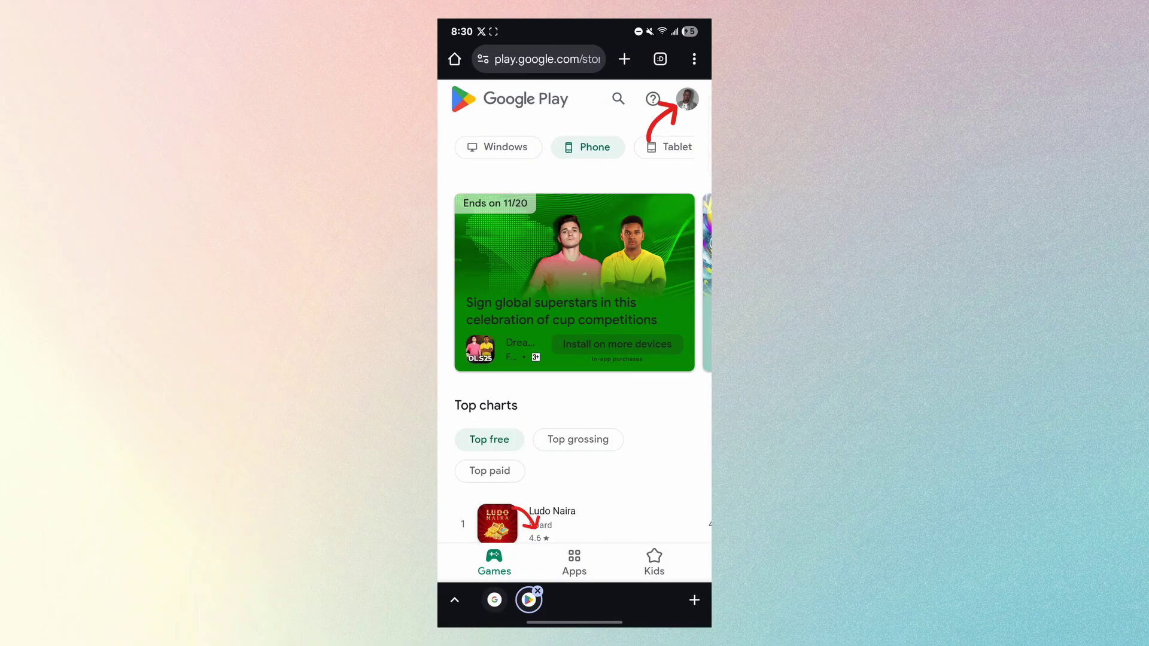
click(687, 99)
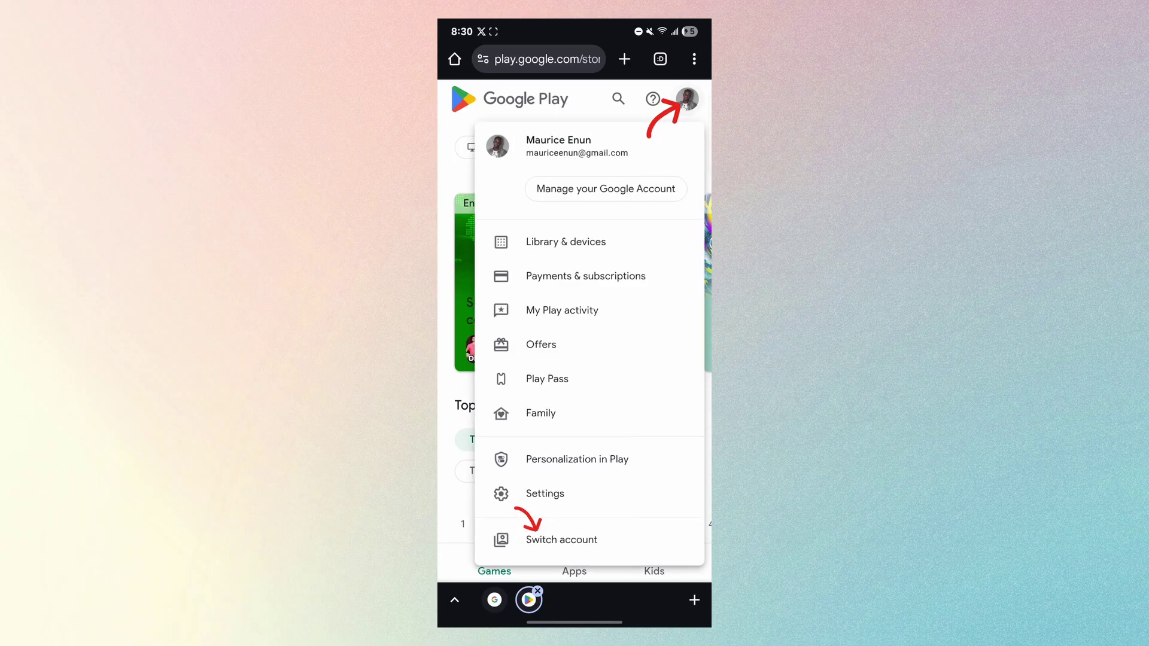
click(561, 539)
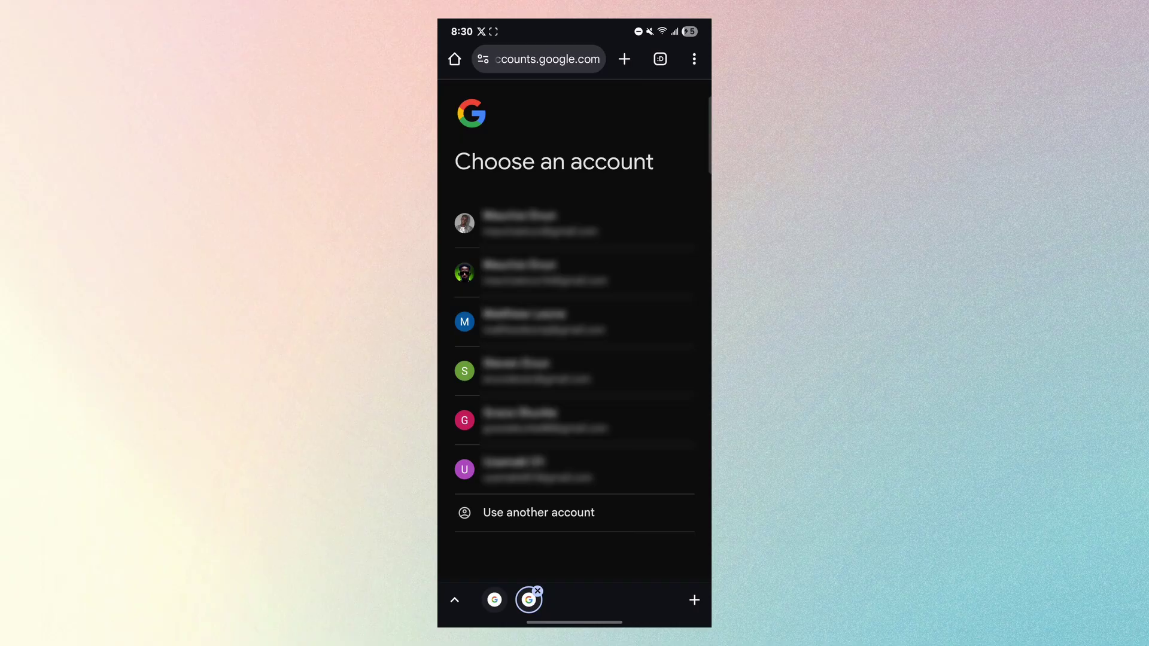
scroll(575, 330, down, 1)
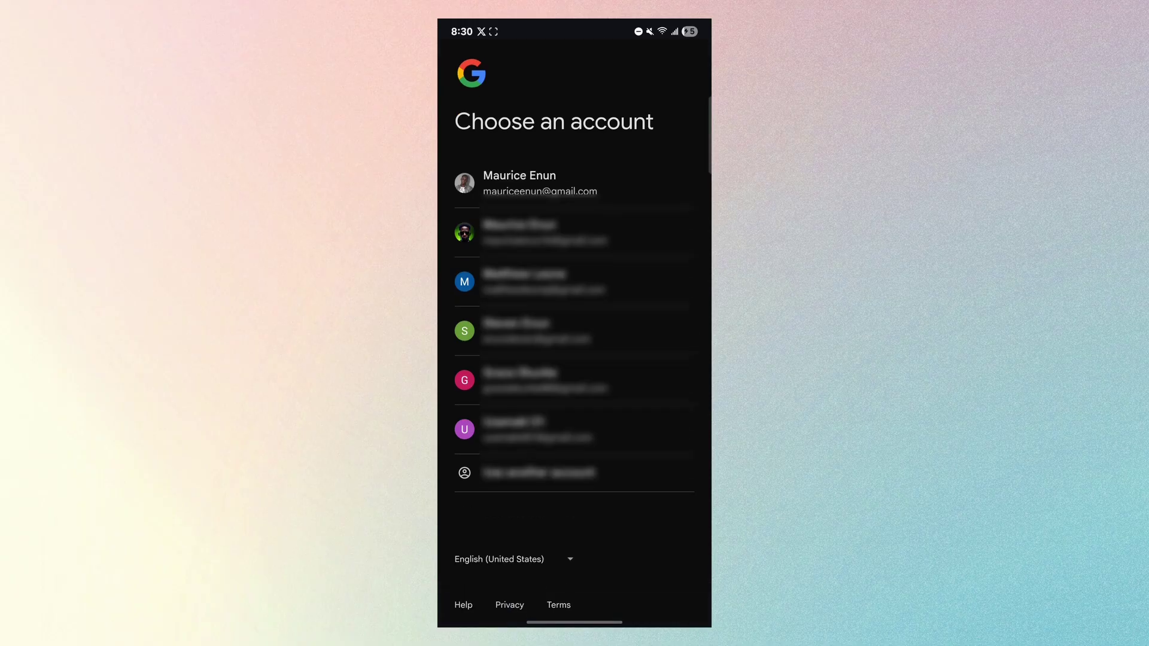
click(539, 473)
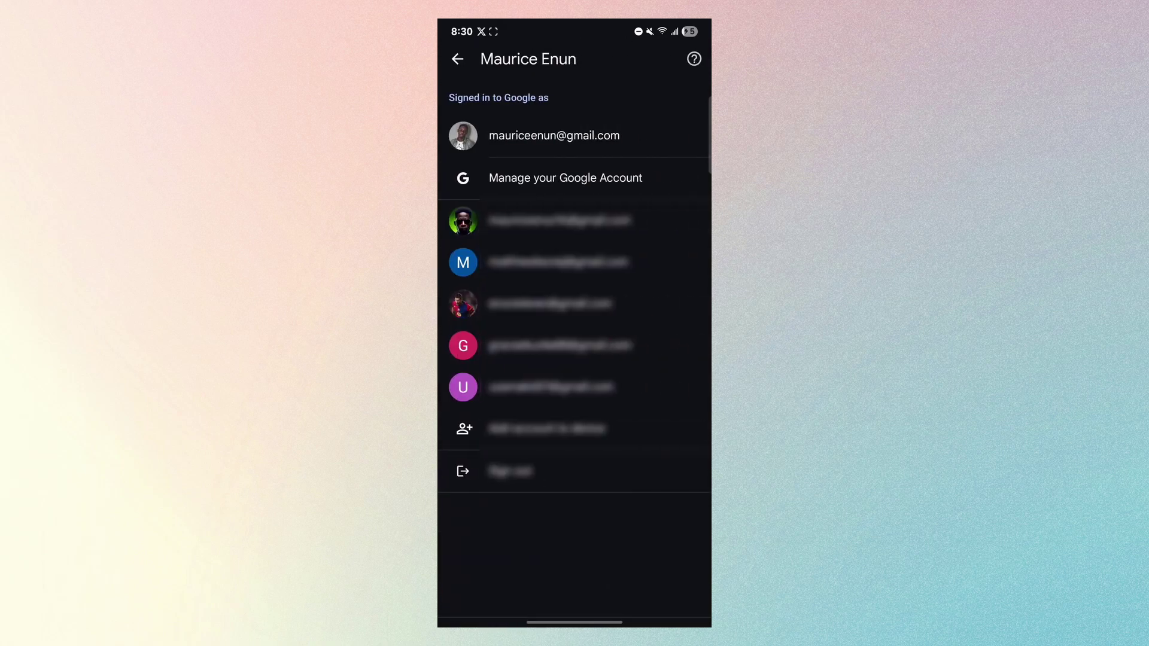
click(456, 59)
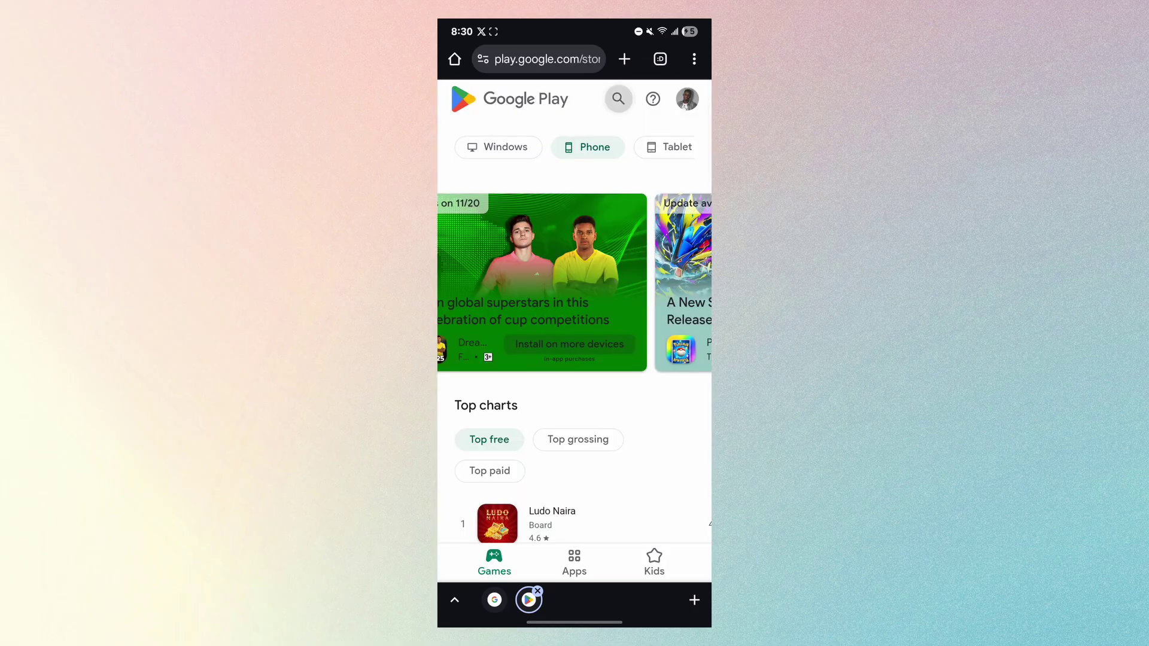
- Search 'Candy', open Candy Crush Saga, and send its install to the phone
click(618, 99)
text(Candy)
click(648, 132)
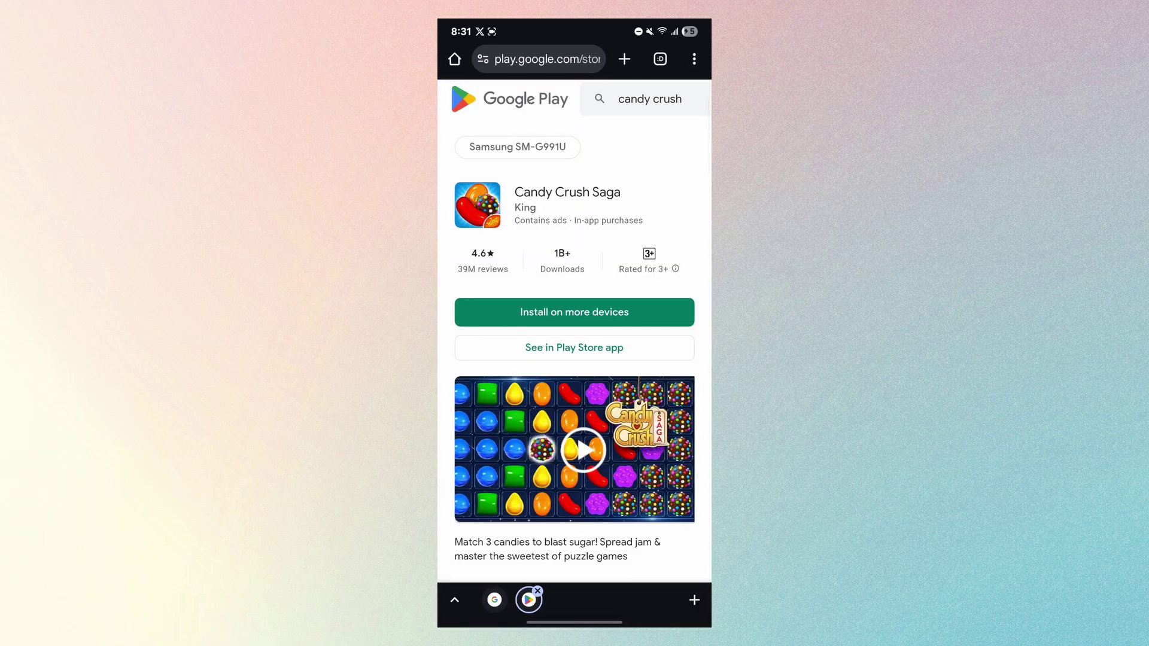
click(573, 312)
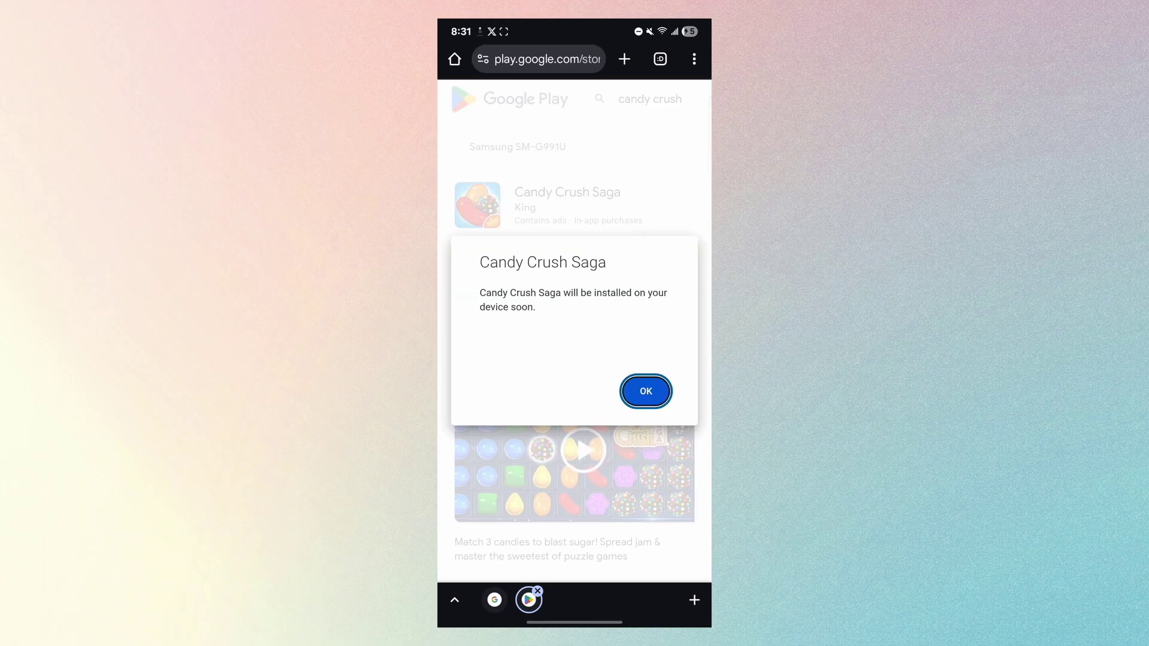
key(Return)
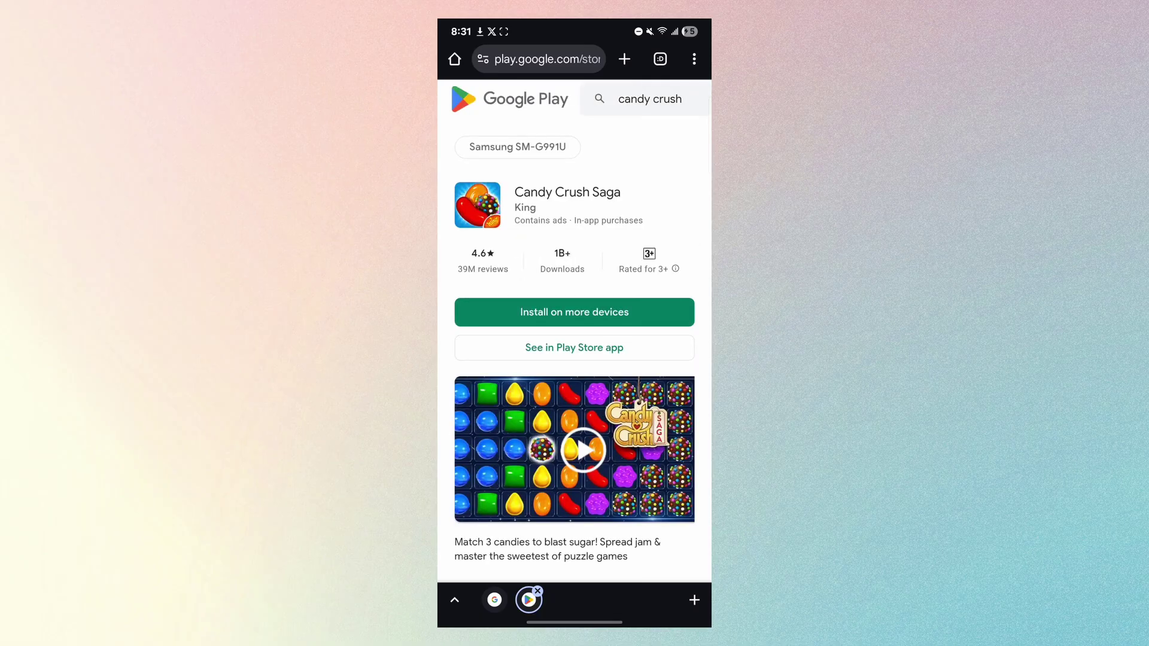
- Check the Candy Crush download in the notification shade, then launch the game
drag(575, 27, 575, 359)
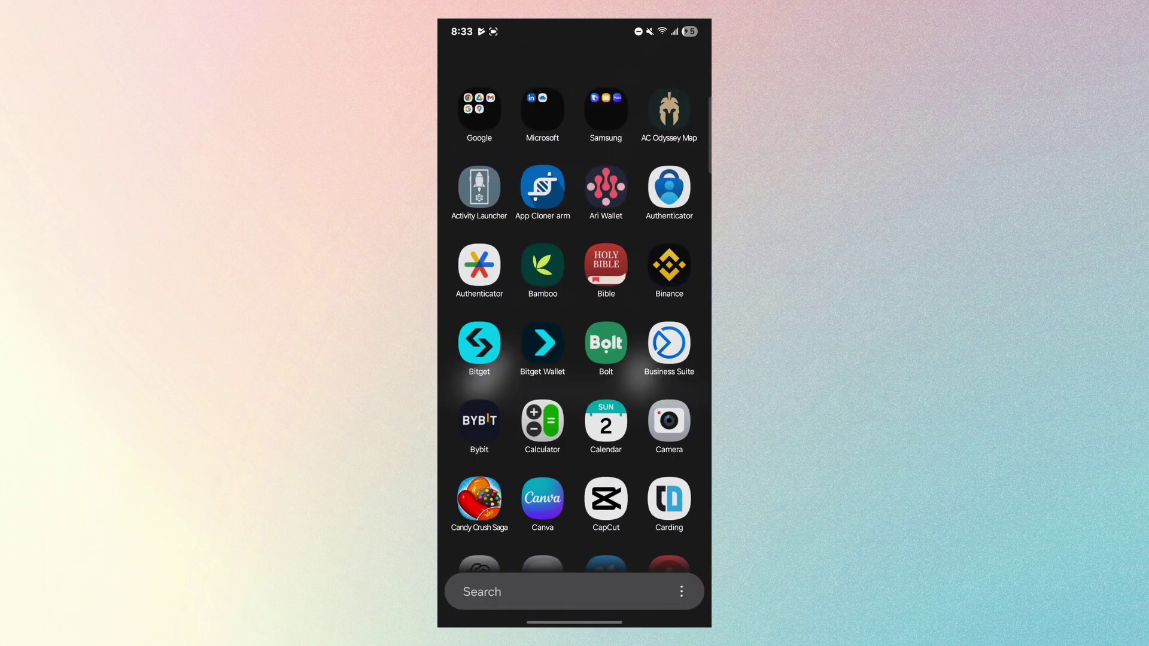
scroll(575, 305, down, 2)
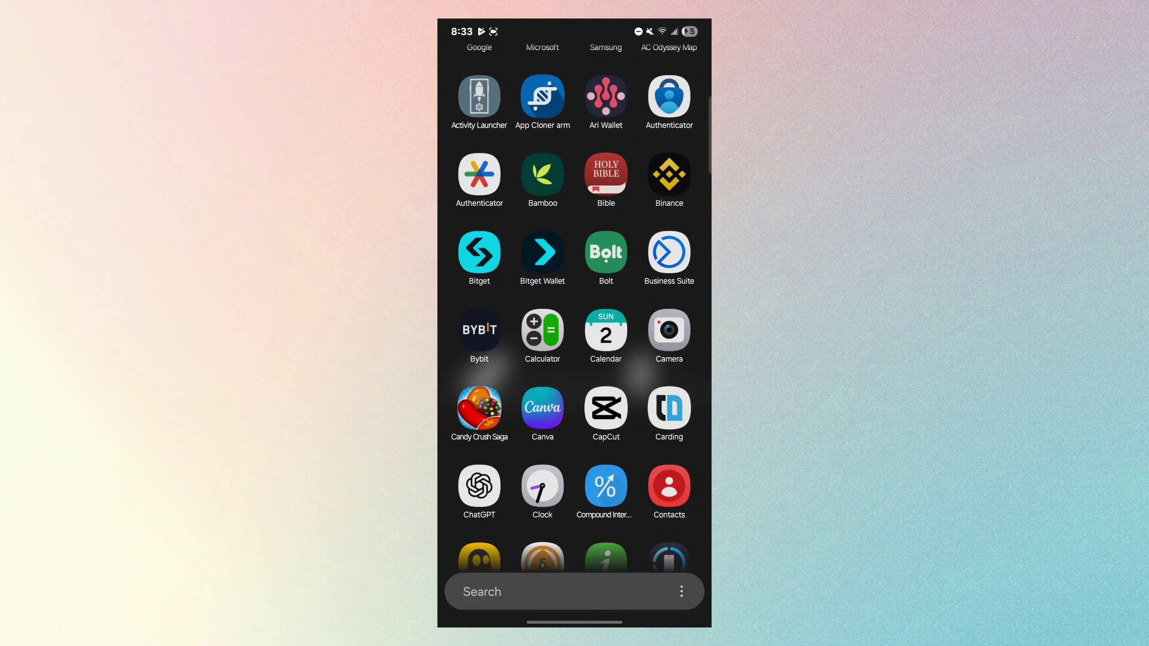
click(480, 409)
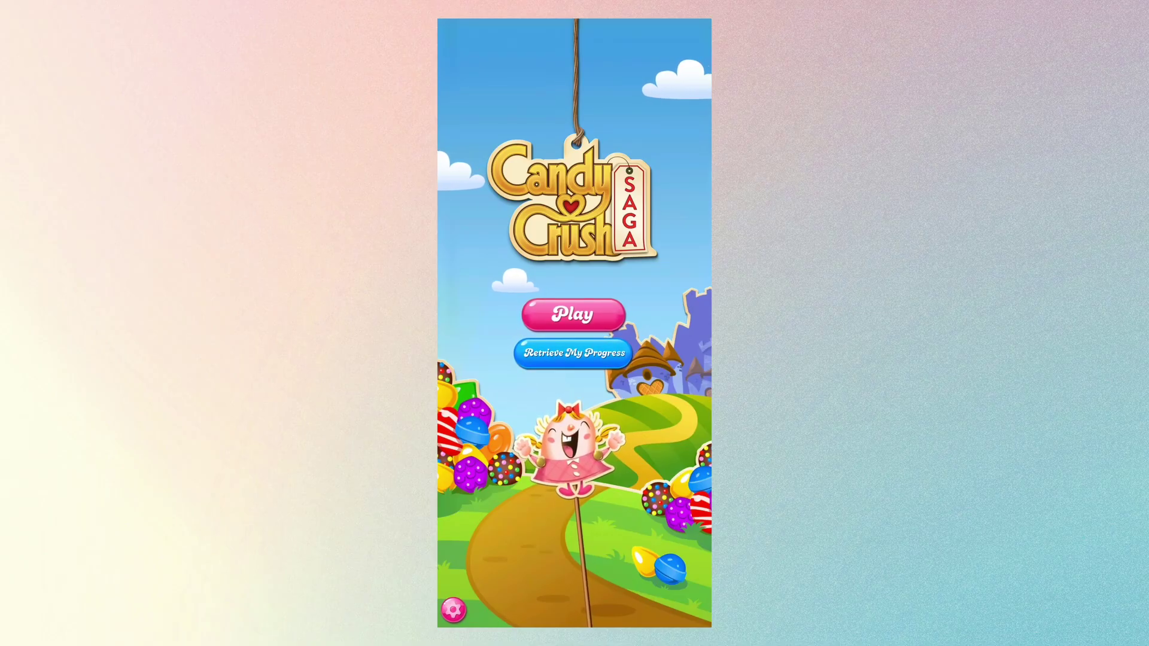
- Set Sound effects and Music to 0% in Audio settings and close Settings
click(454, 609)
click(538, 331)
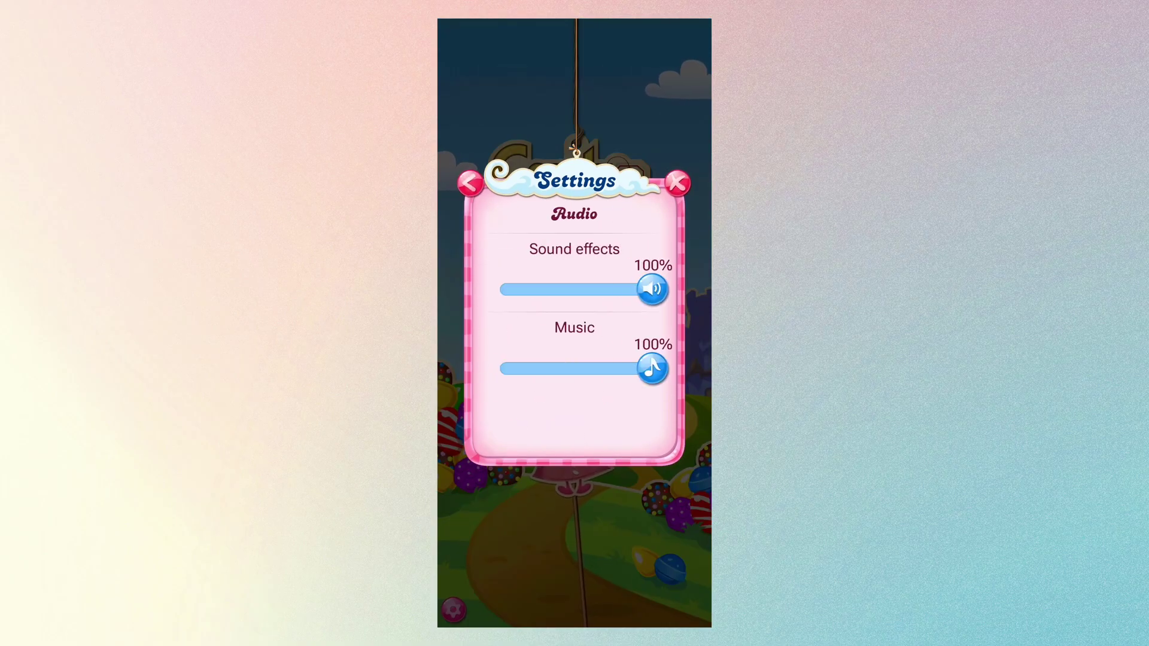
drag(652, 288, 499, 288)
drag(653, 369, 499, 368)
click(677, 184)
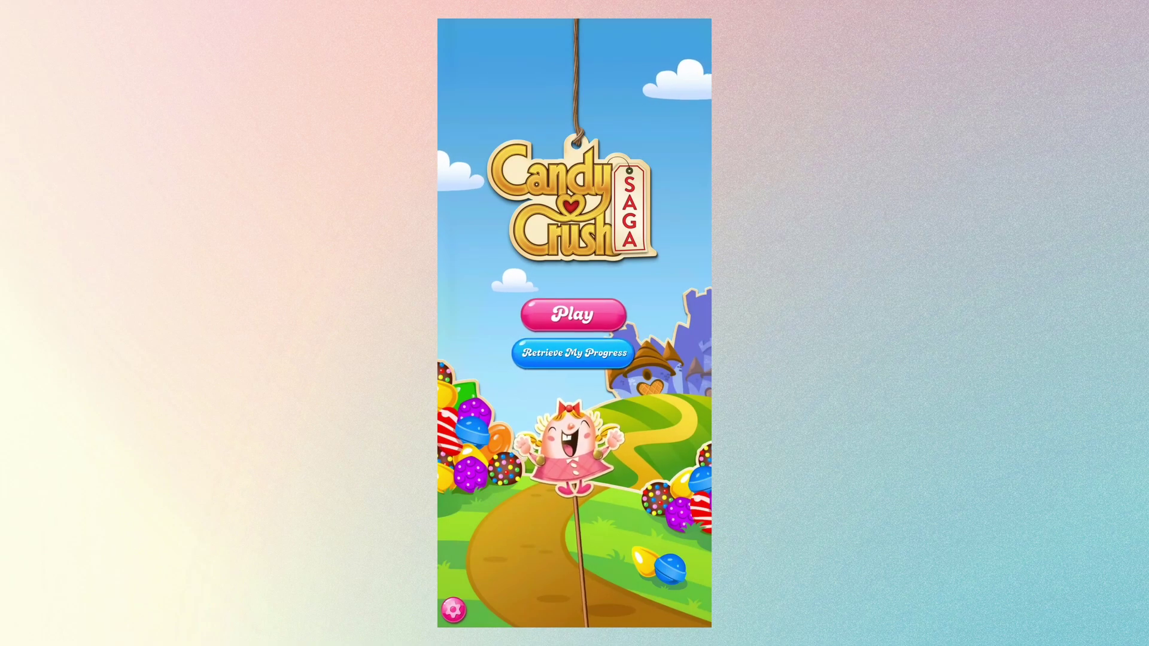